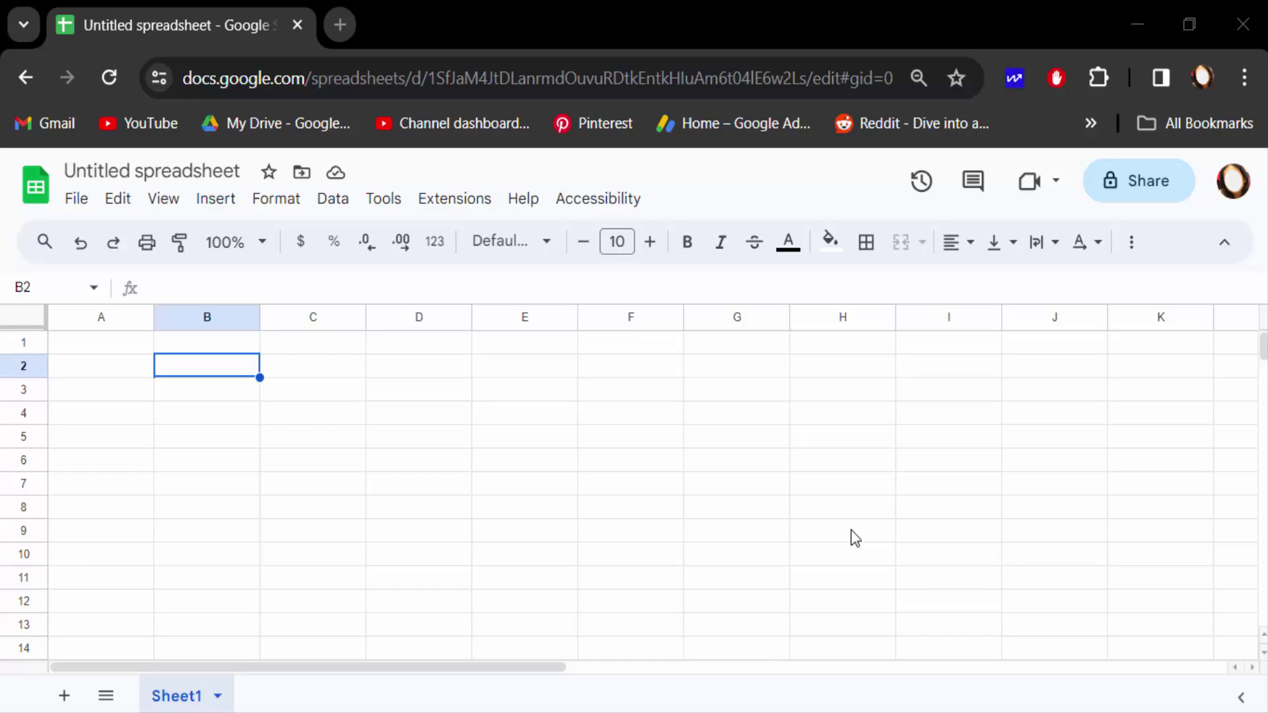
# - Select cell A1, then cell B2, in the blank untitled spreadsheet
pyautogui.click(114, 348)
pyautogui.click(166, 362)
pyautogui.click(216, 198)
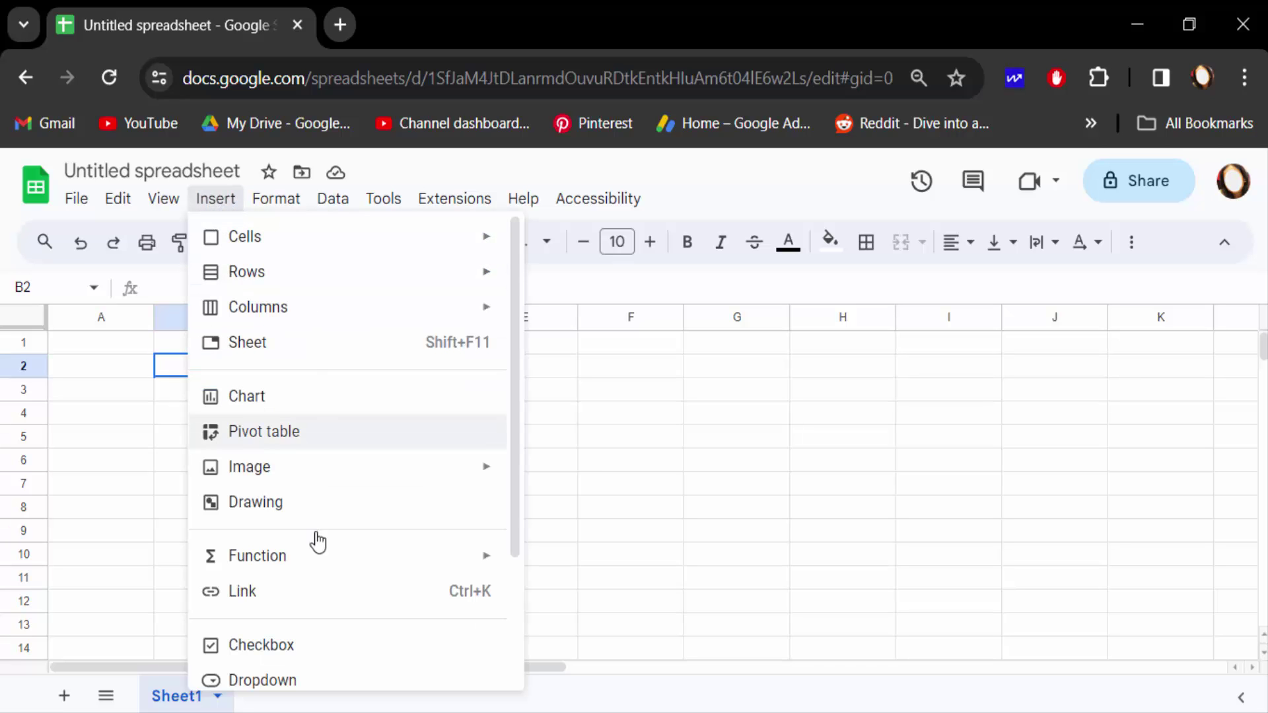
pyautogui.scroll(-3, 317, 540)
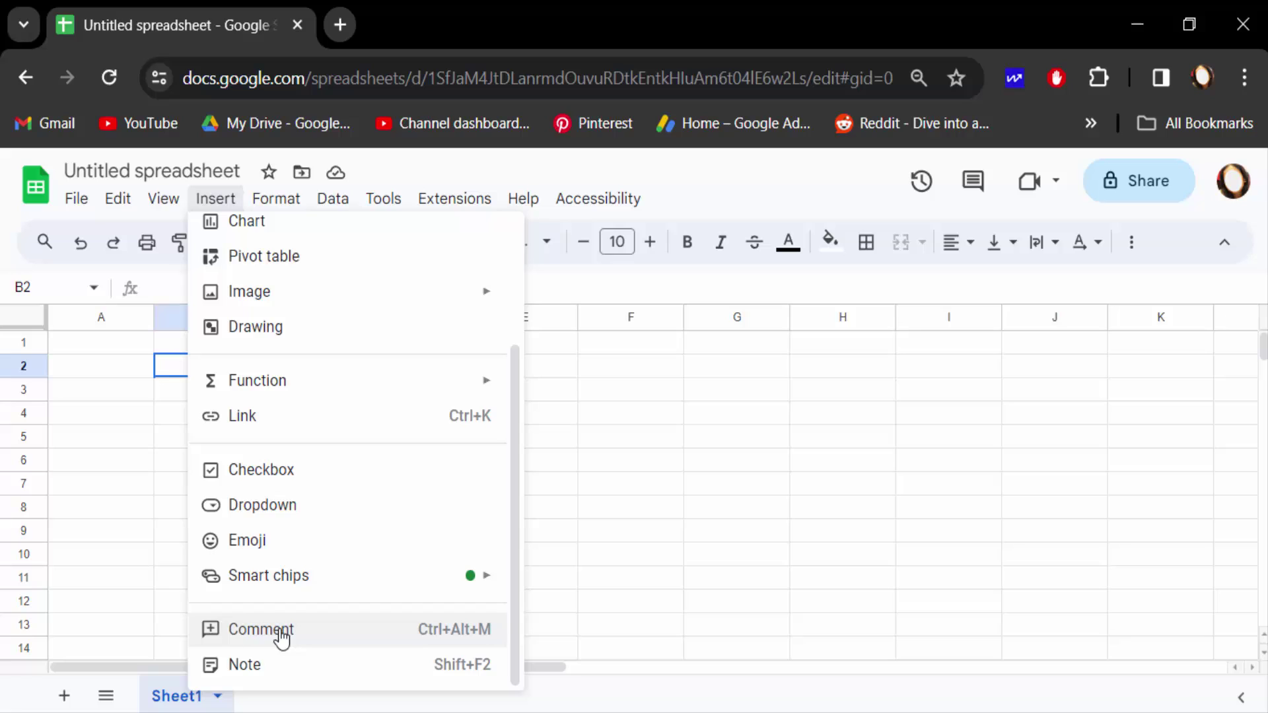
pyautogui.scroll(3, 298, 539)
pyautogui.click(524, 436)
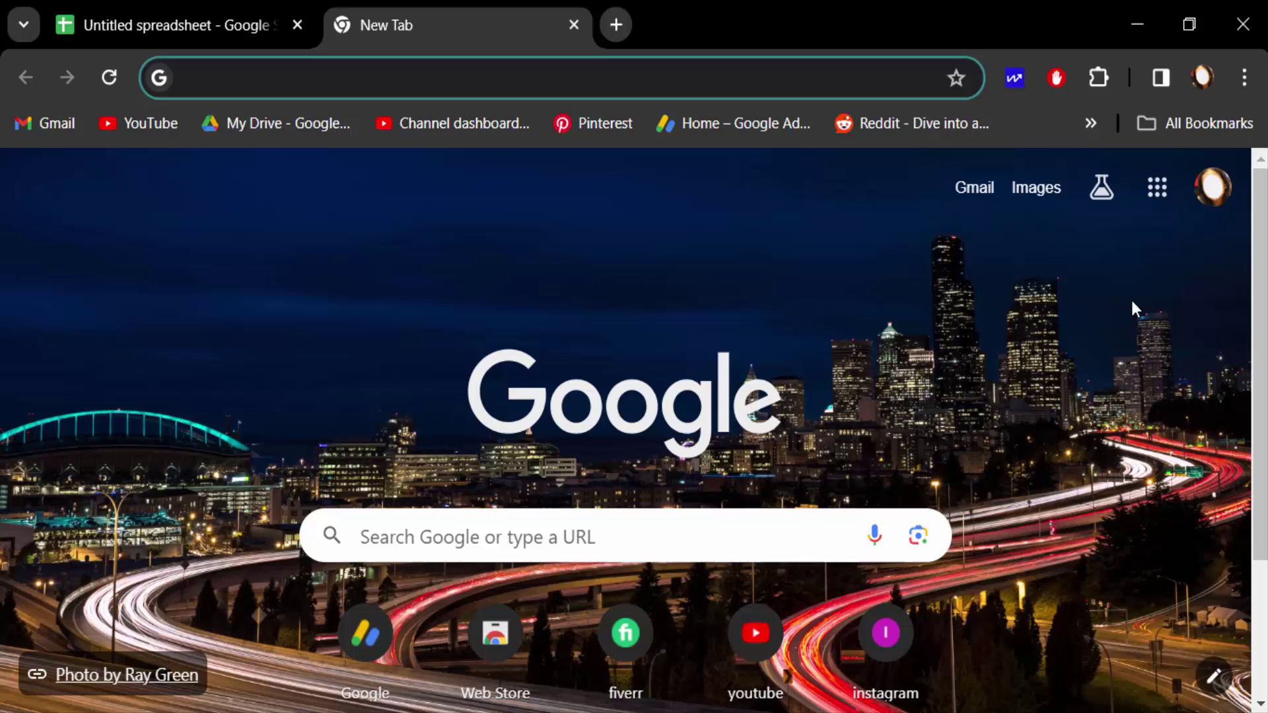
# - Launch Google Docs from the Google apps grid in the new tab
pyautogui.click(1157, 188)
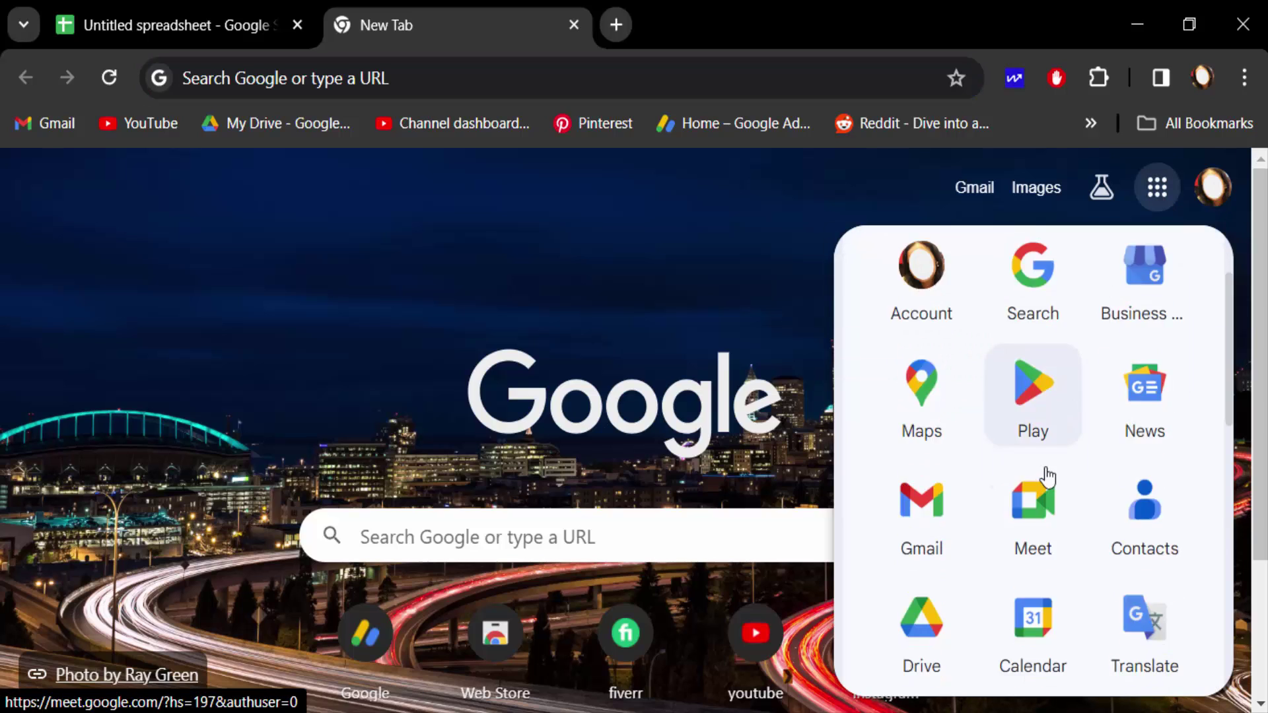
pyautogui.scroll(-3, 1049, 478)
pyautogui.click(922, 605)
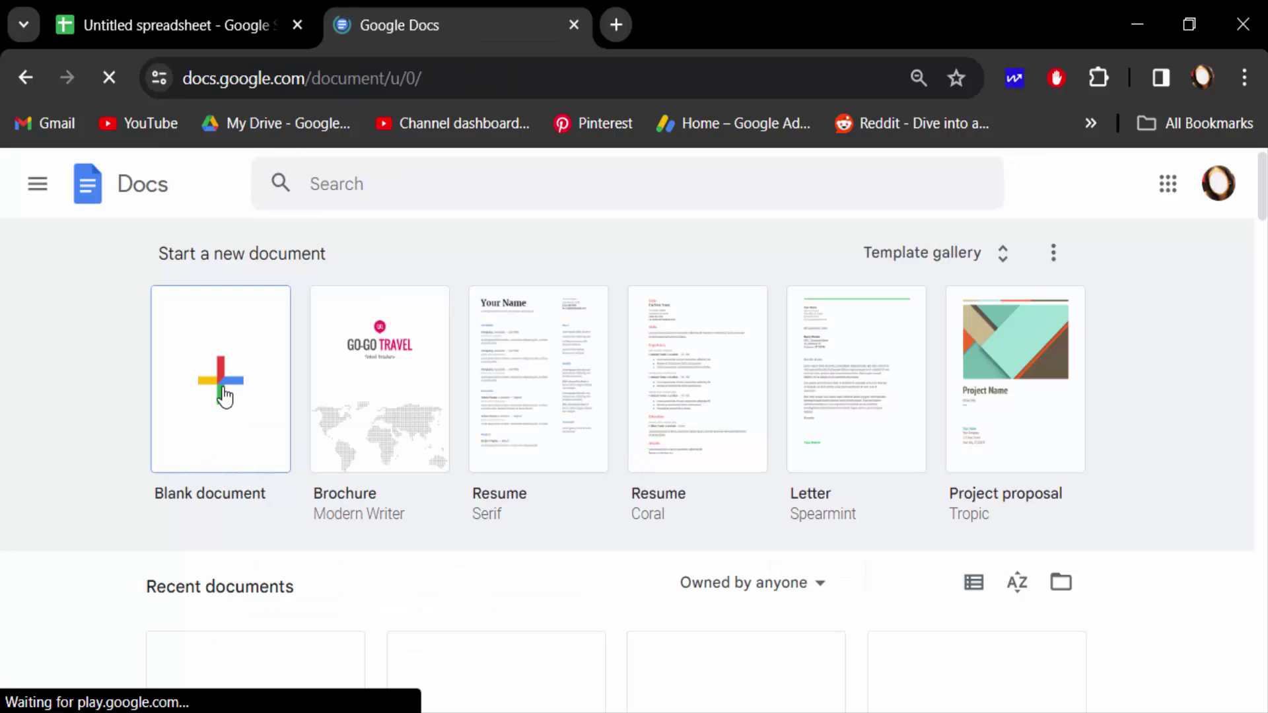
# - Start a Blank document and show its Insert menu
pyautogui.click(225, 390)
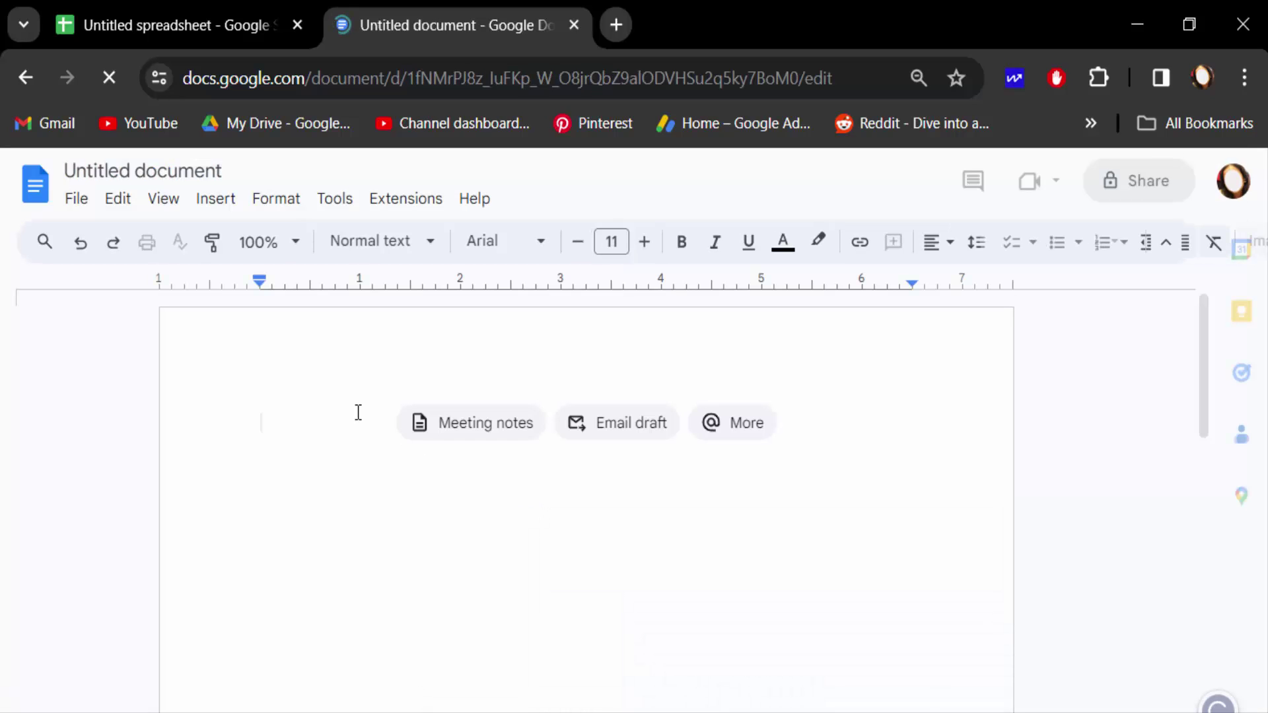
pyautogui.click(216, 198)
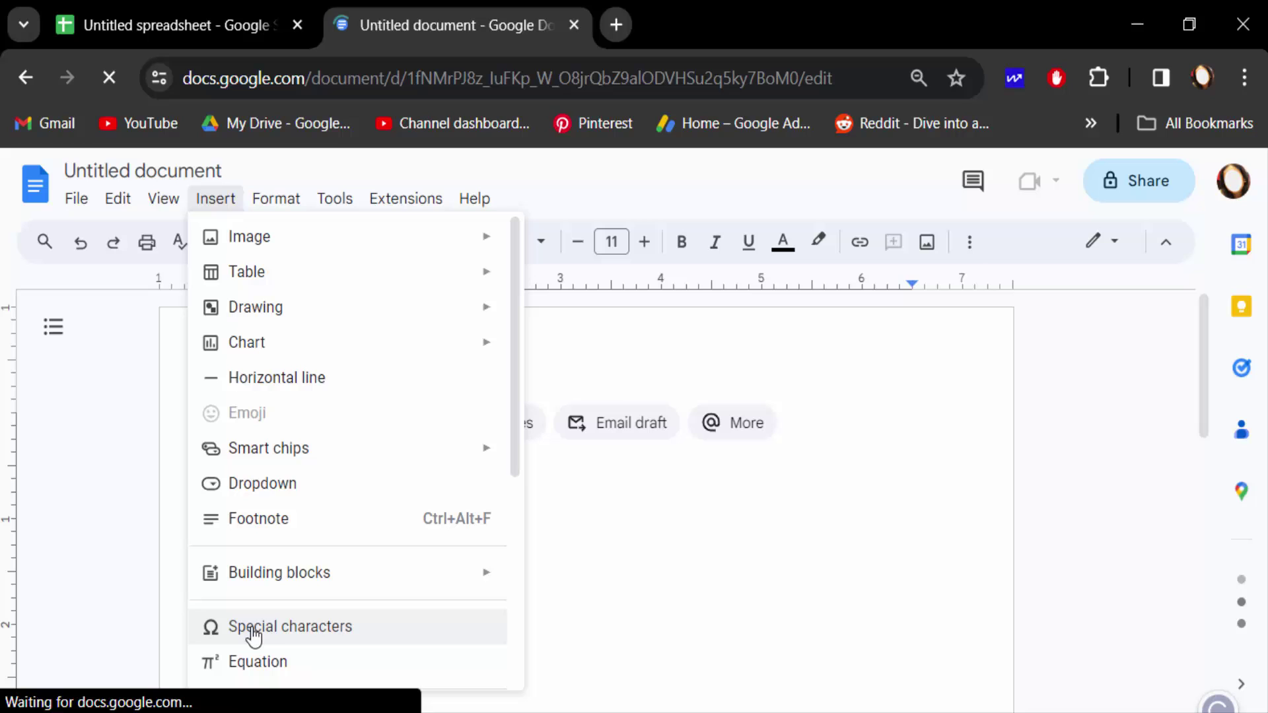
# - Insert the anticlockwise gapped circle arrow and a second arrow from Special characters
pyautogui.click(294, 626)
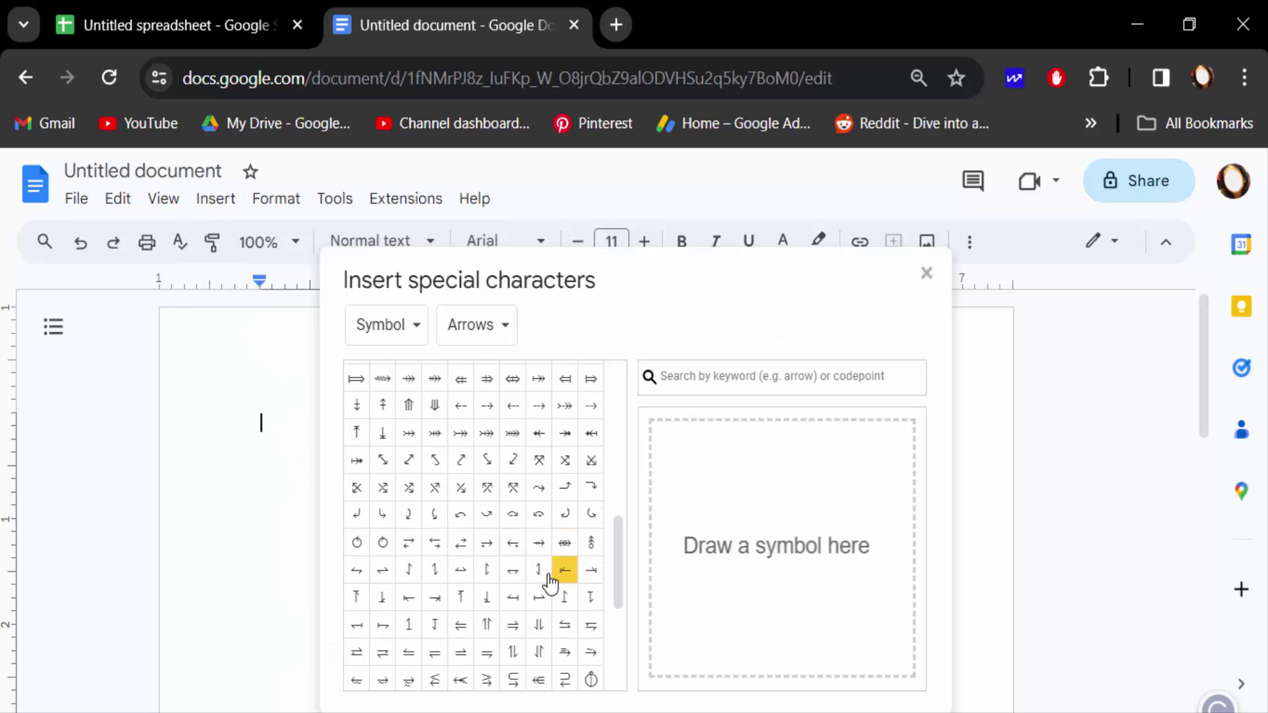
pyautogui.scroll(-3, 524, 616)
pyautogui.scroll(-3, 523, 595)
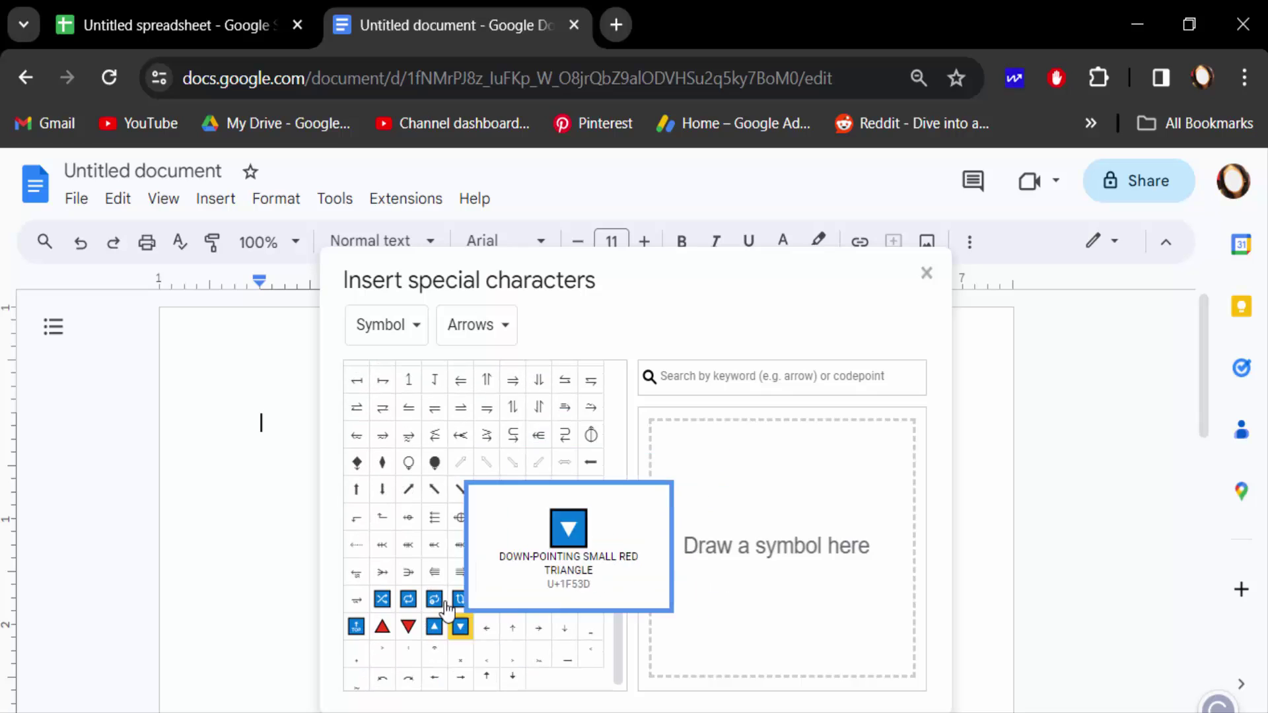
pyautogui.scroll(5, 518, 477)
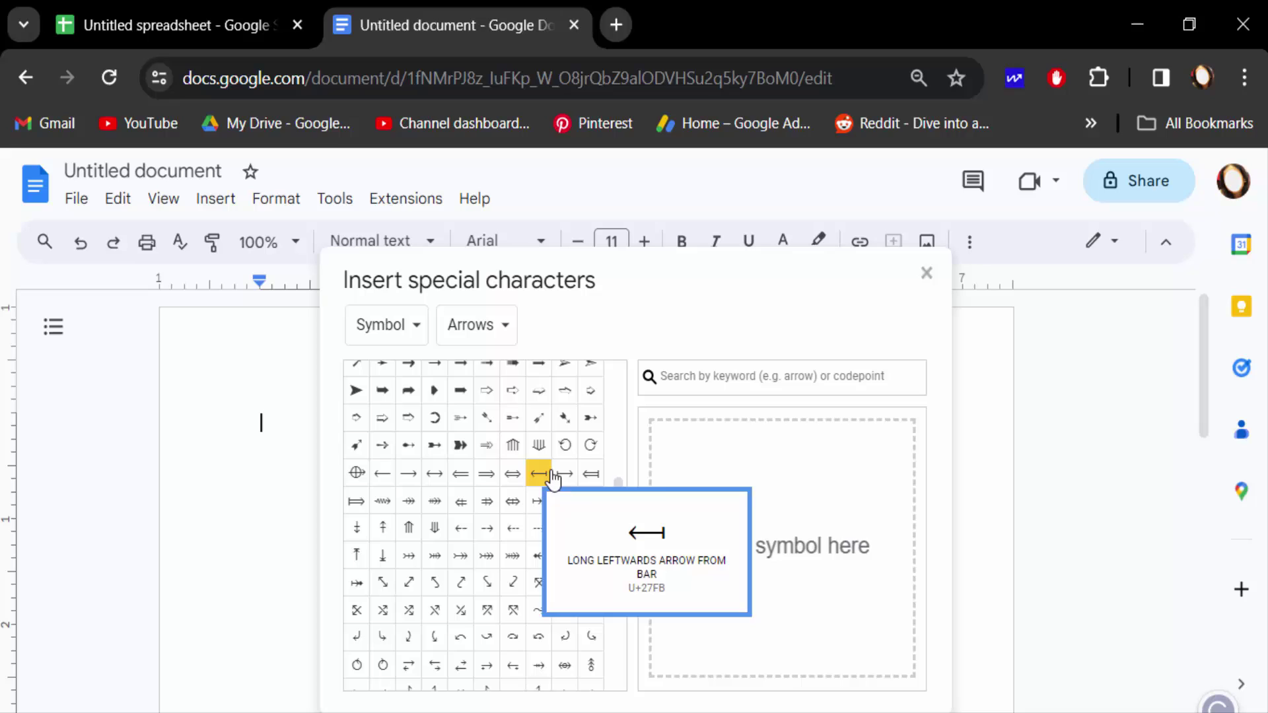
pyautogui.click(565, 449)
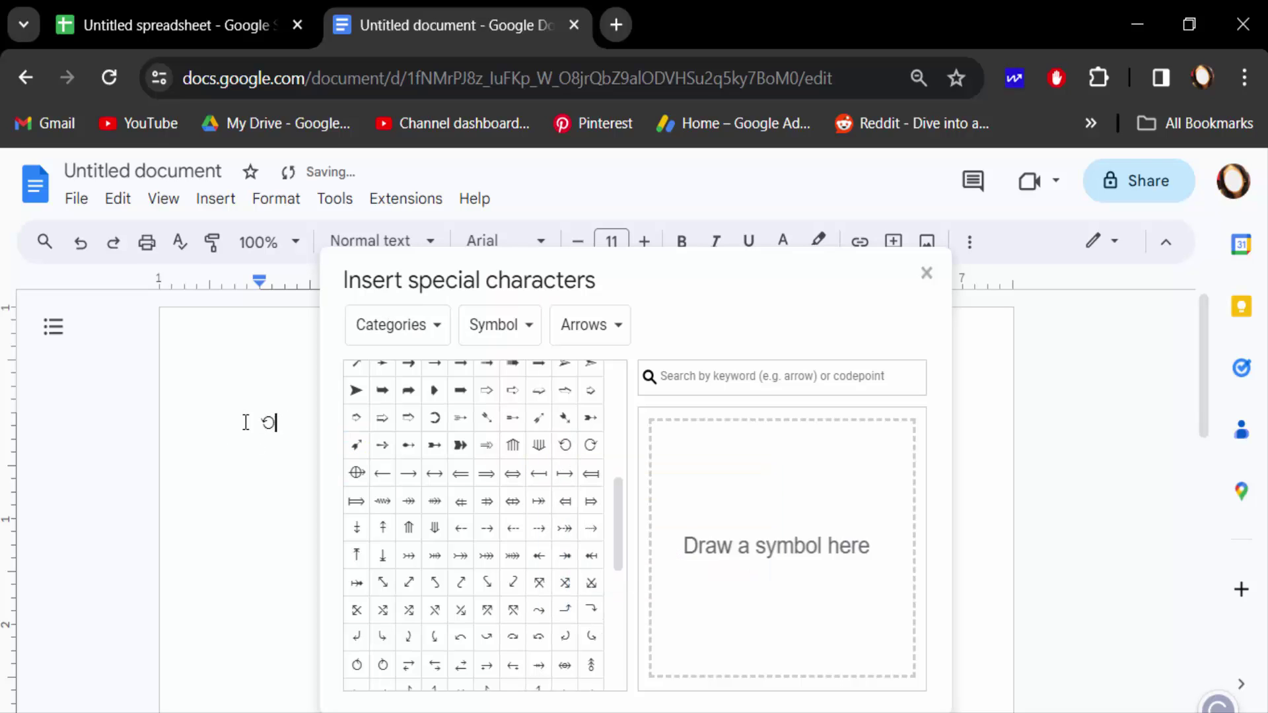
pyautogui.scroll(3, 409, 480)
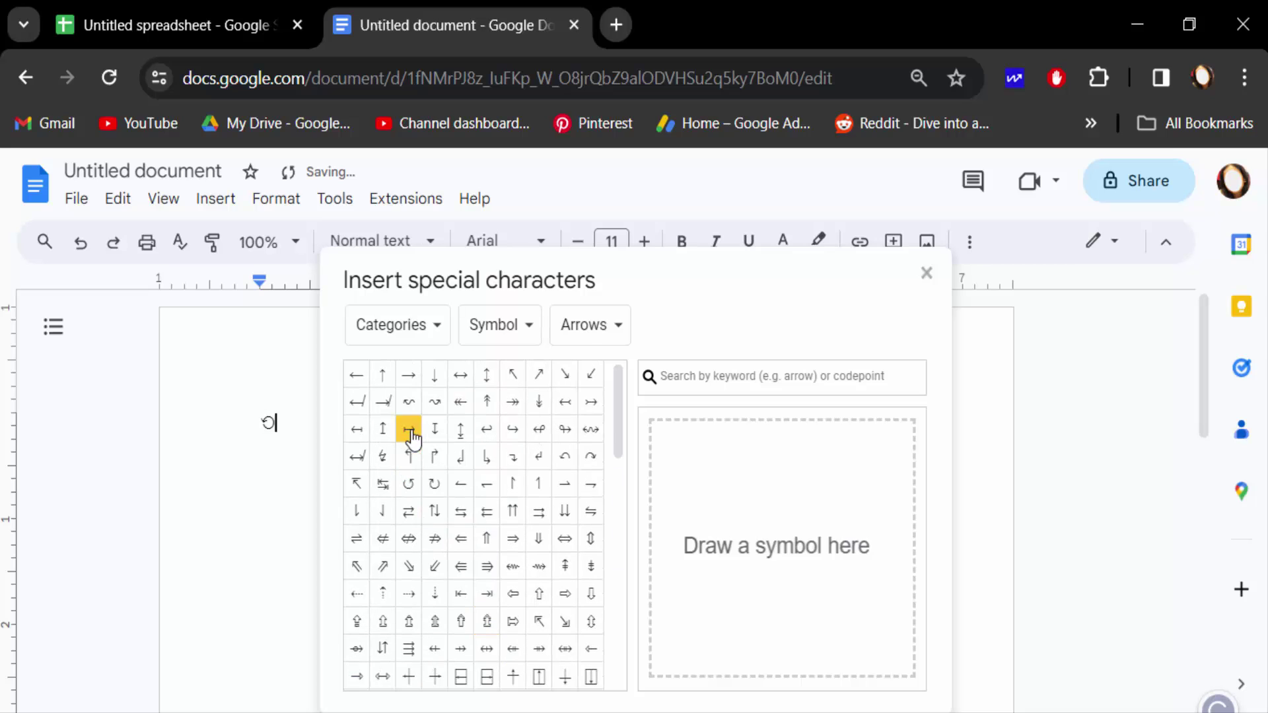
pyautogui.click(591, 325)
pyautogui.scroll(-3, 644, 587)
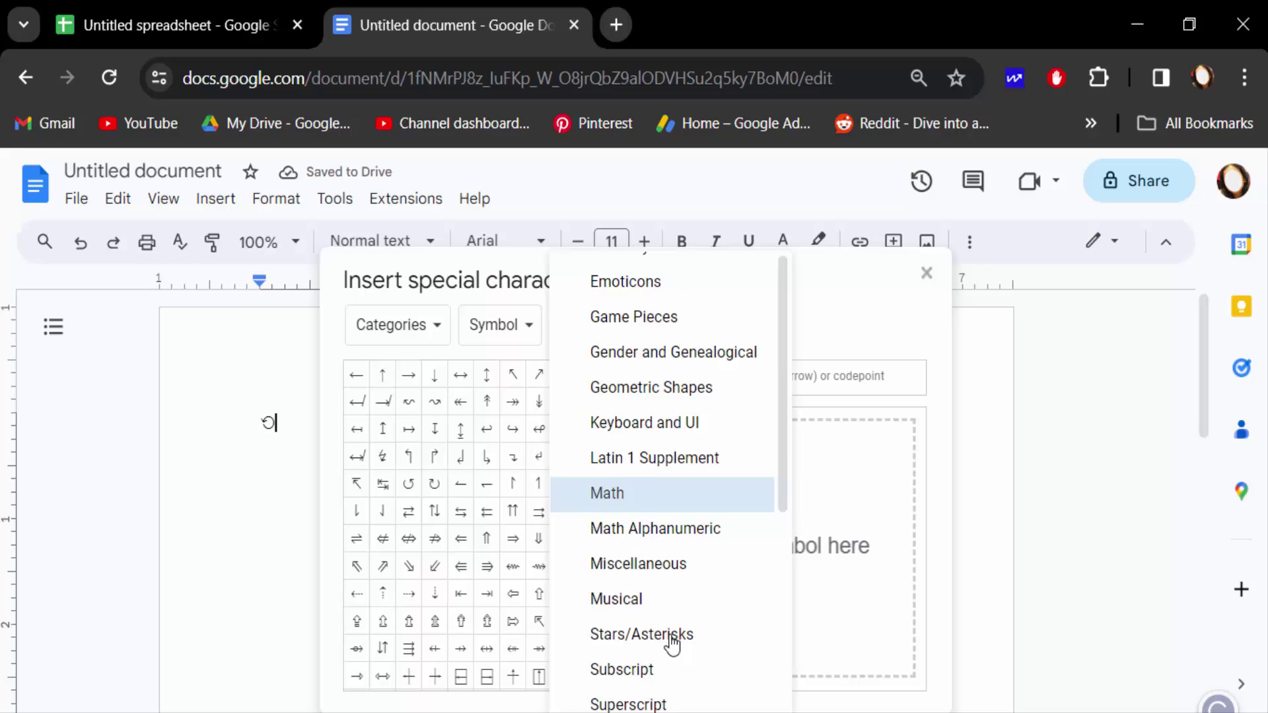
pyautogui.scroll(-3, 664, 624)
pyautogui.scroll(6, 675, 595)
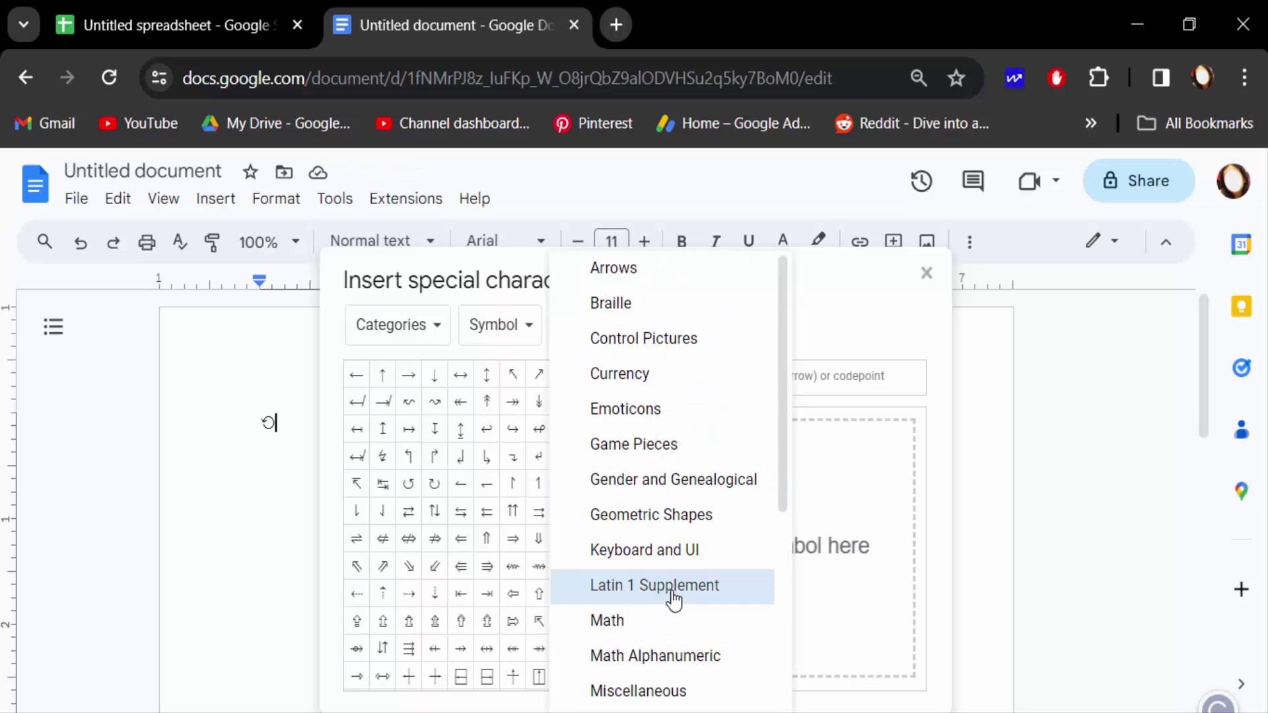
pyautogui.click(515, 405)
pyautogui.click(421, 325)
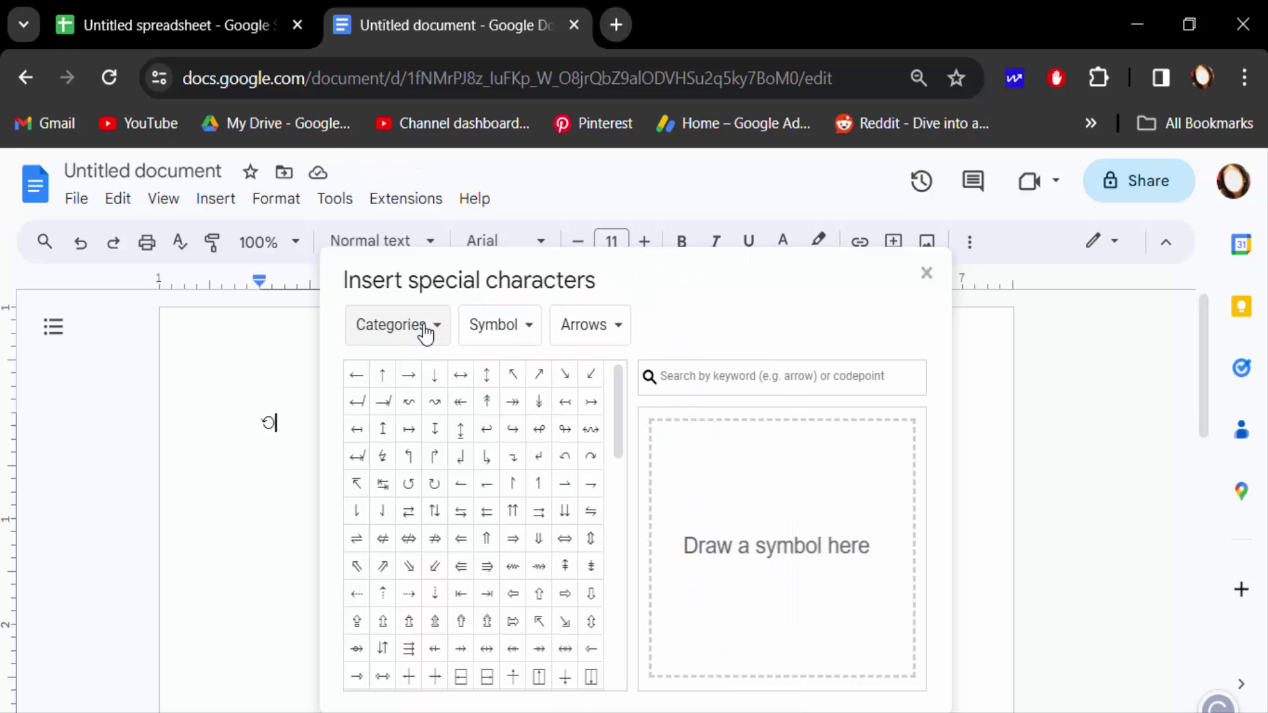
pyautogui.click(502, 456)
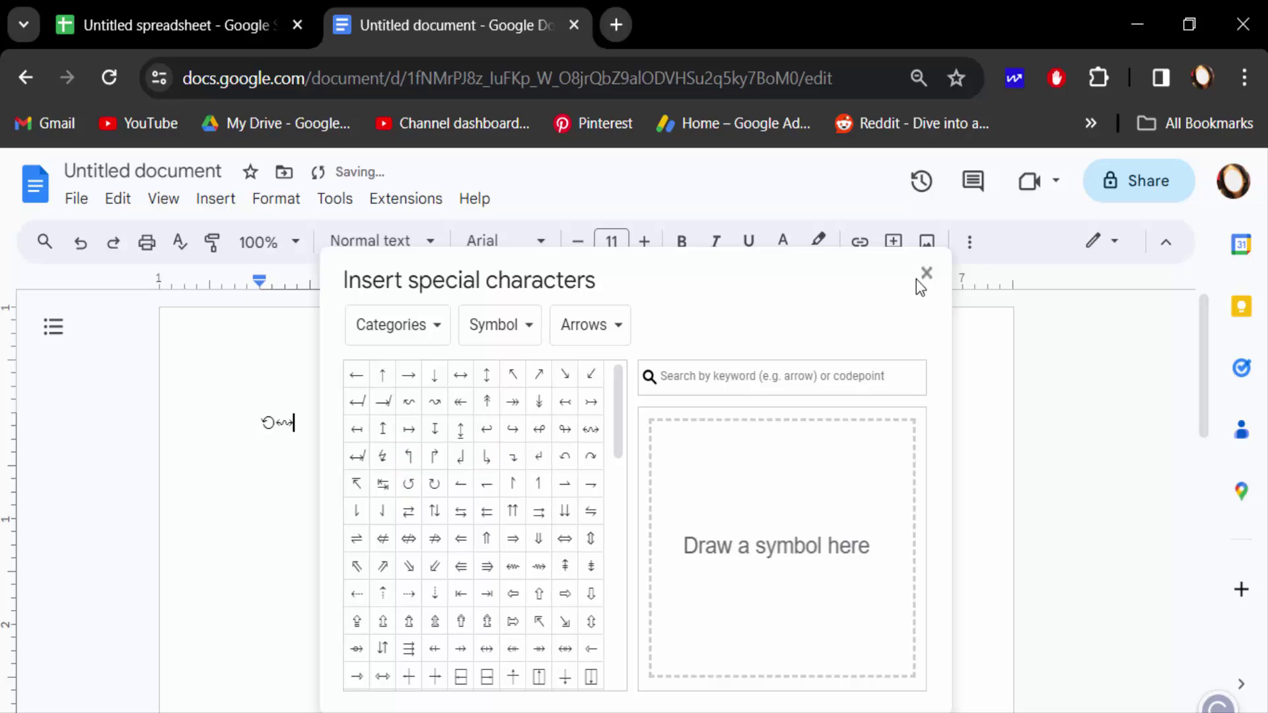
pyautogui.click(926, 274)
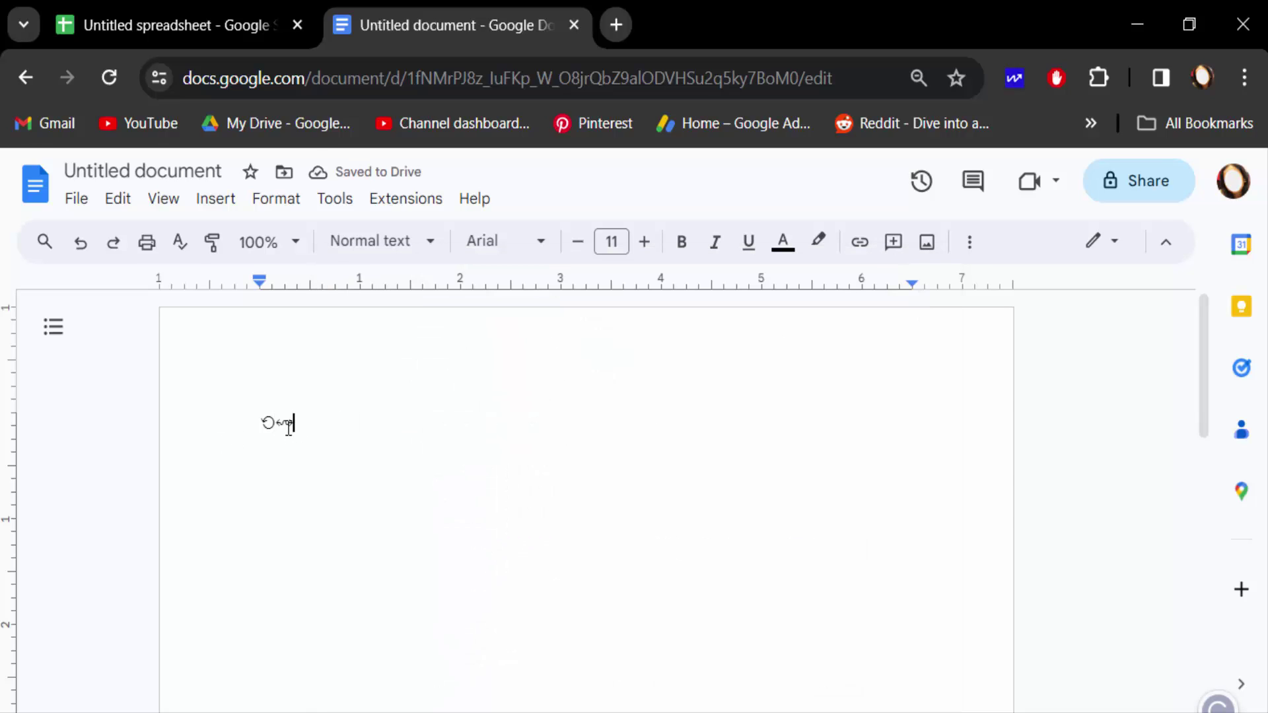
# - Copy both arrow symbols from the document and return to the Untitled spreadsheet tab
pyautogui.moveTo(301, 425); pyautogui.dragTo(263, 419)
pyautogui.click(294, 421)
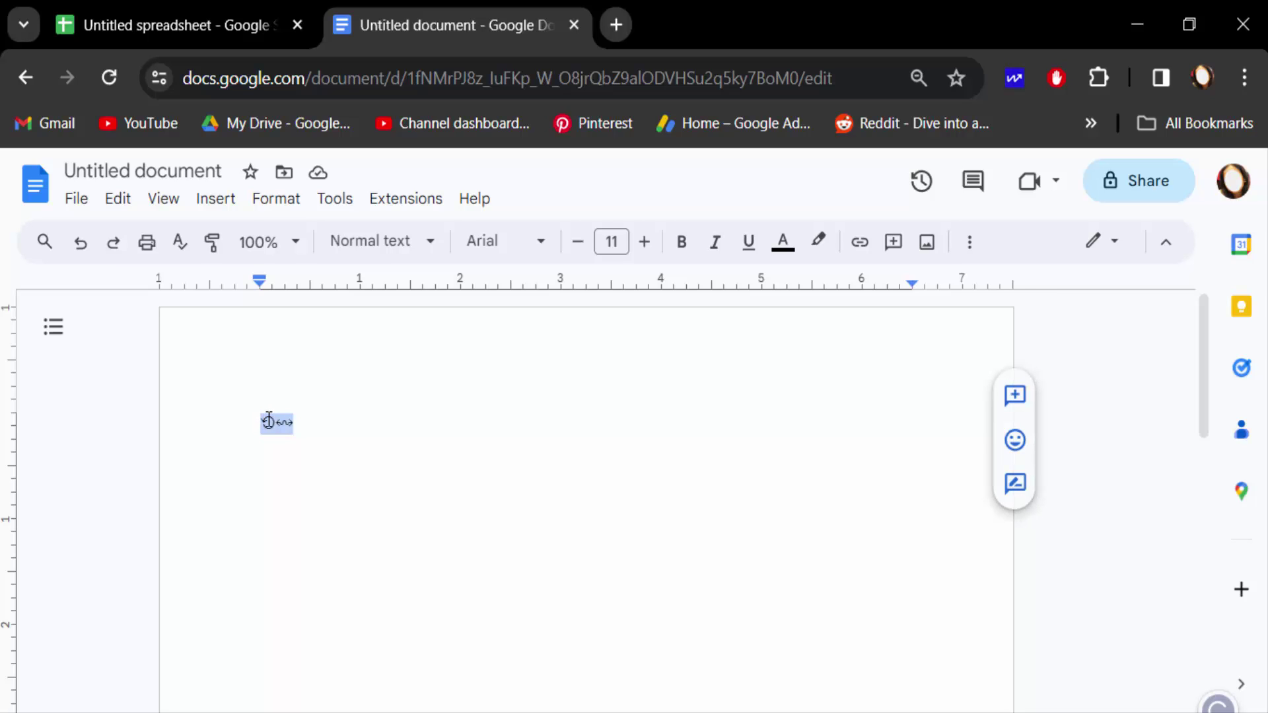
pyautogui.rightClick(277, 422)
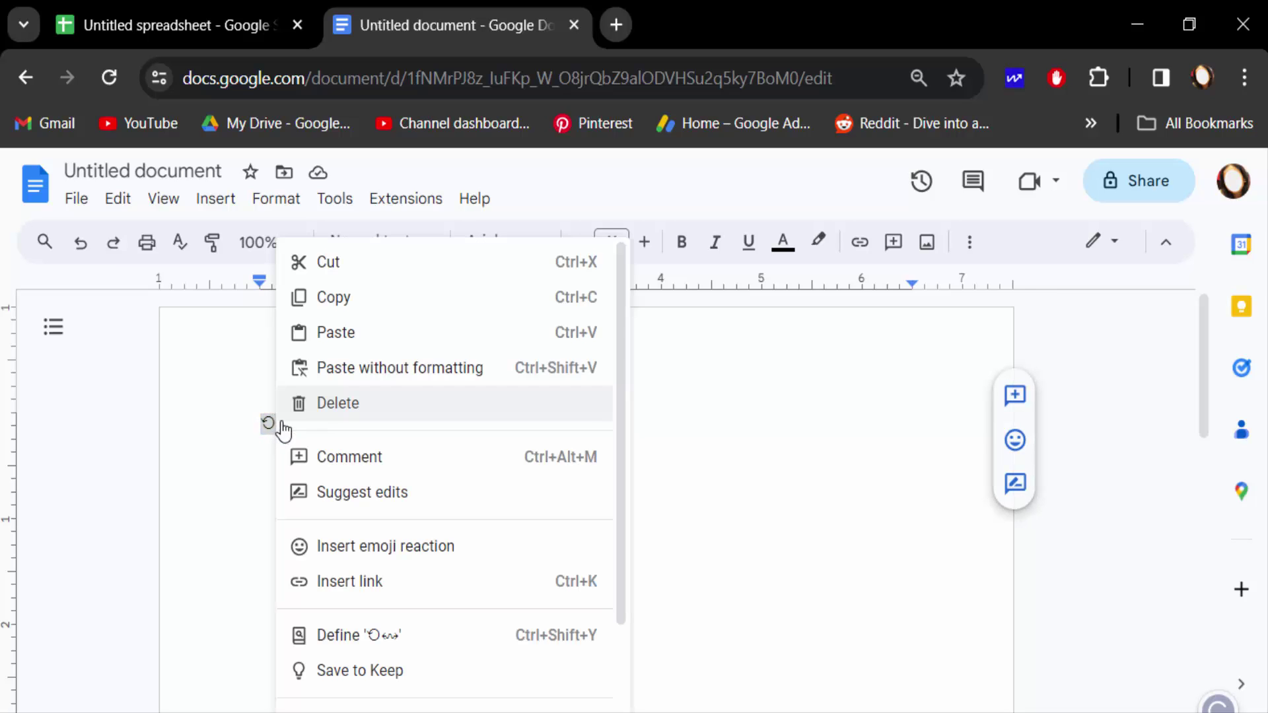
pyautogui.click(333, 297)
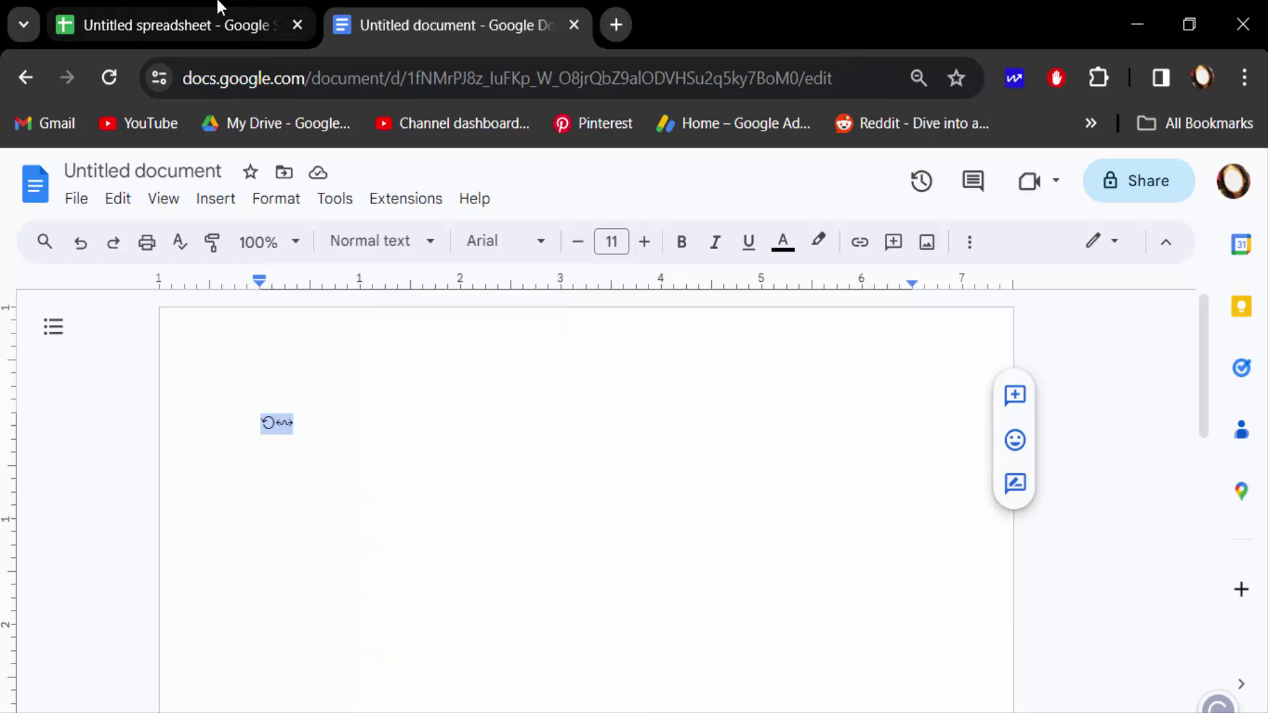
pyautogui.click(177, 24)
# - Paste the arrow symbols into cell B3 and confirm the entry, moving to C3
pyautogui.click(101, 344)
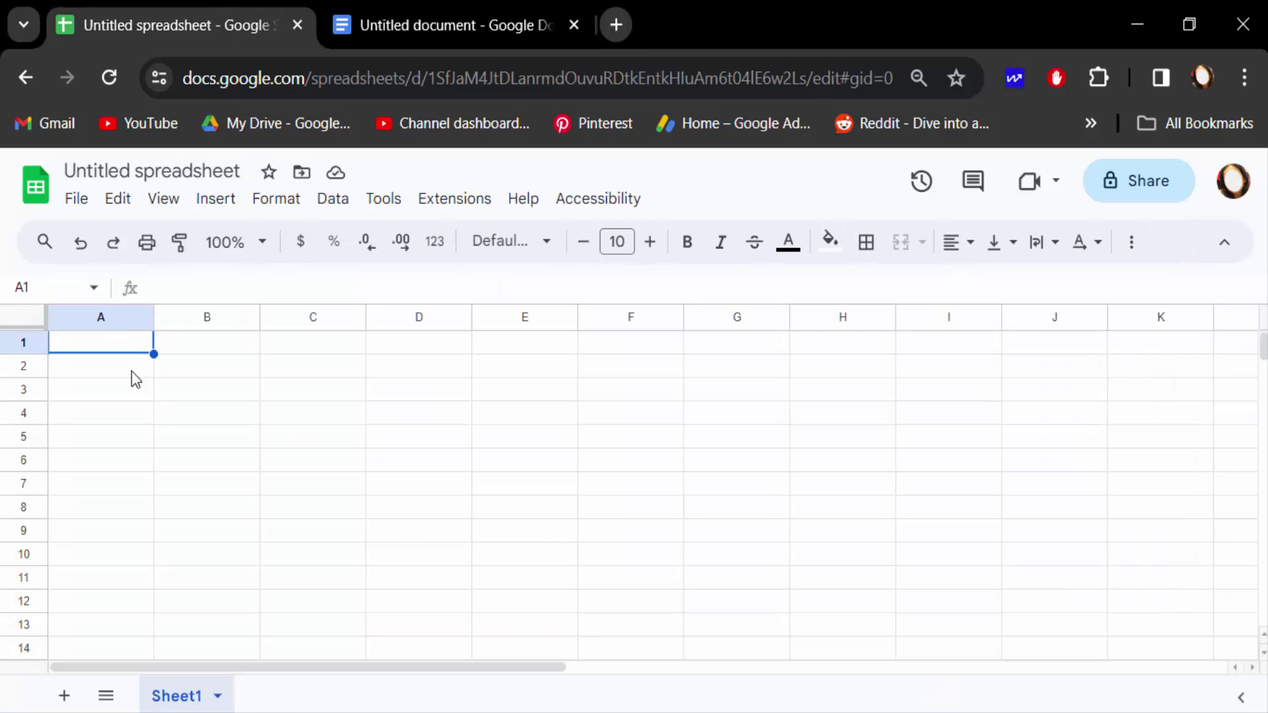
pyautogui.click(204, 390)
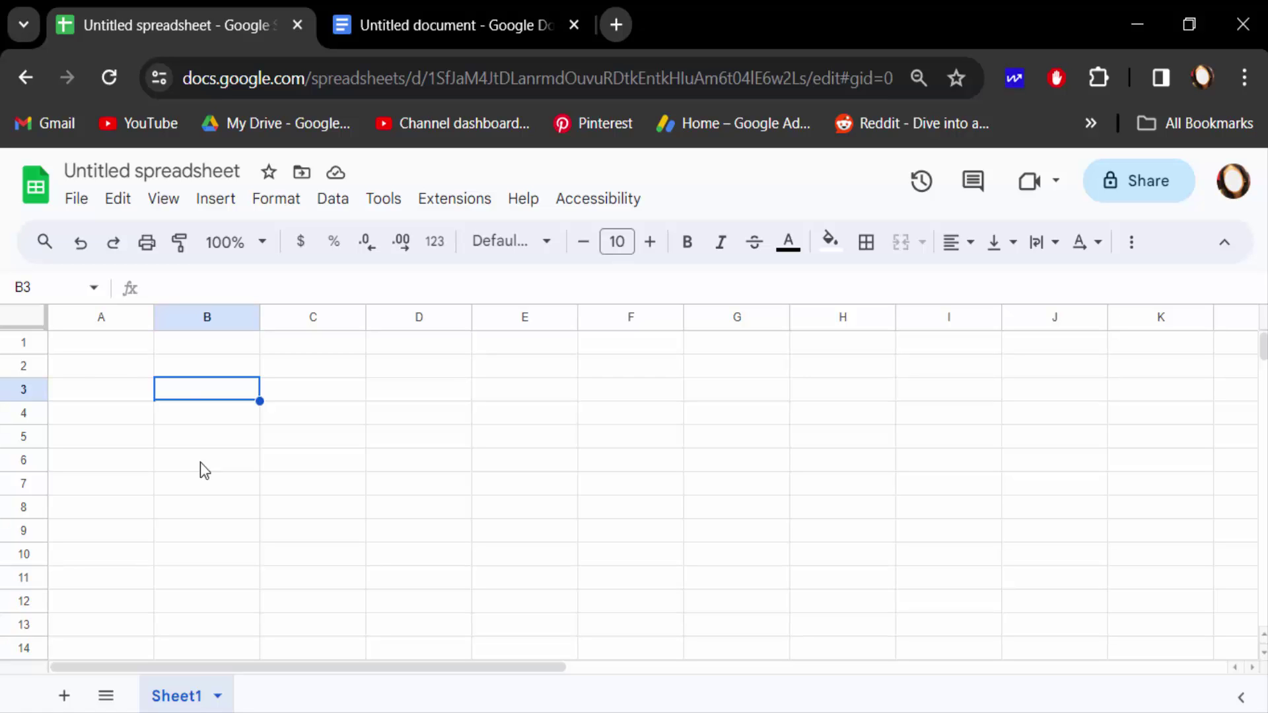
pyautogui.hotkey('ctrl', 'v')
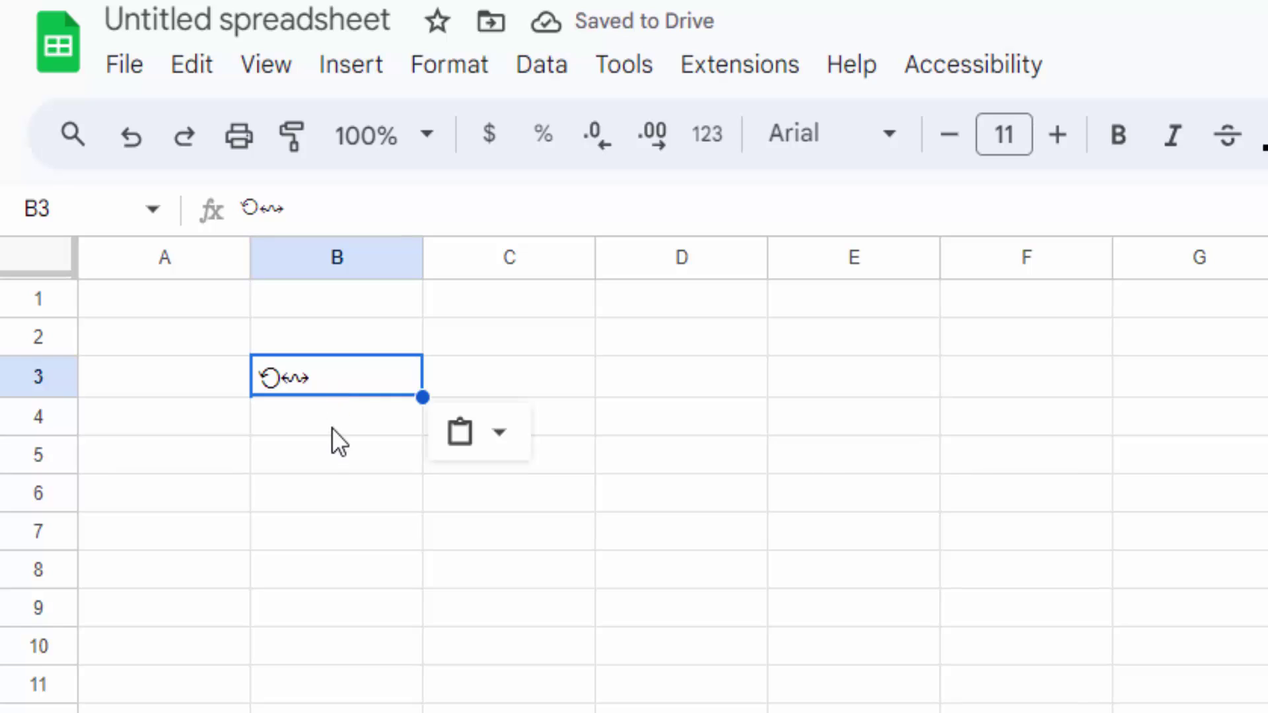
pyautogui.press('Tab')
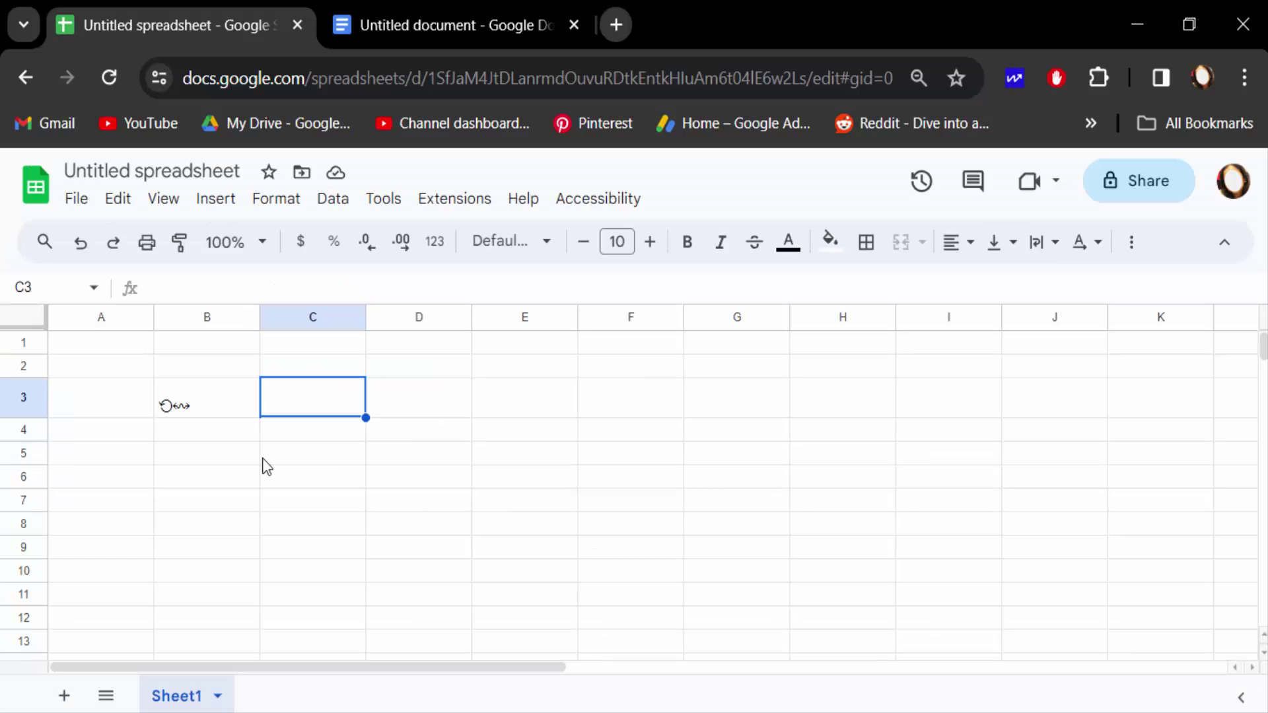